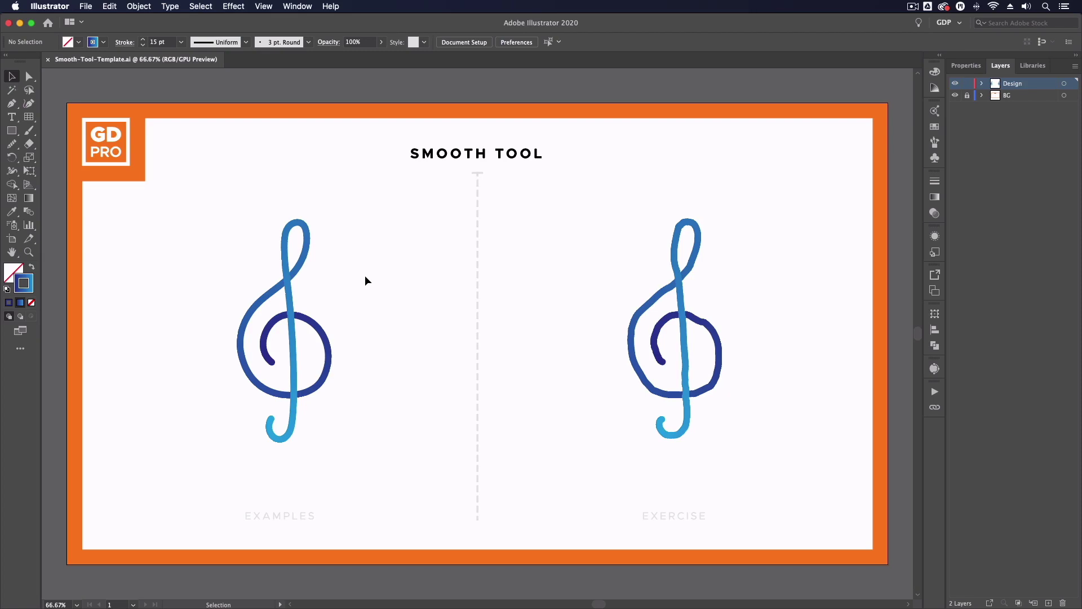
Step: Activate the Smooth tool from the Shaper tool group
key("super+equal")
key("super+equal")
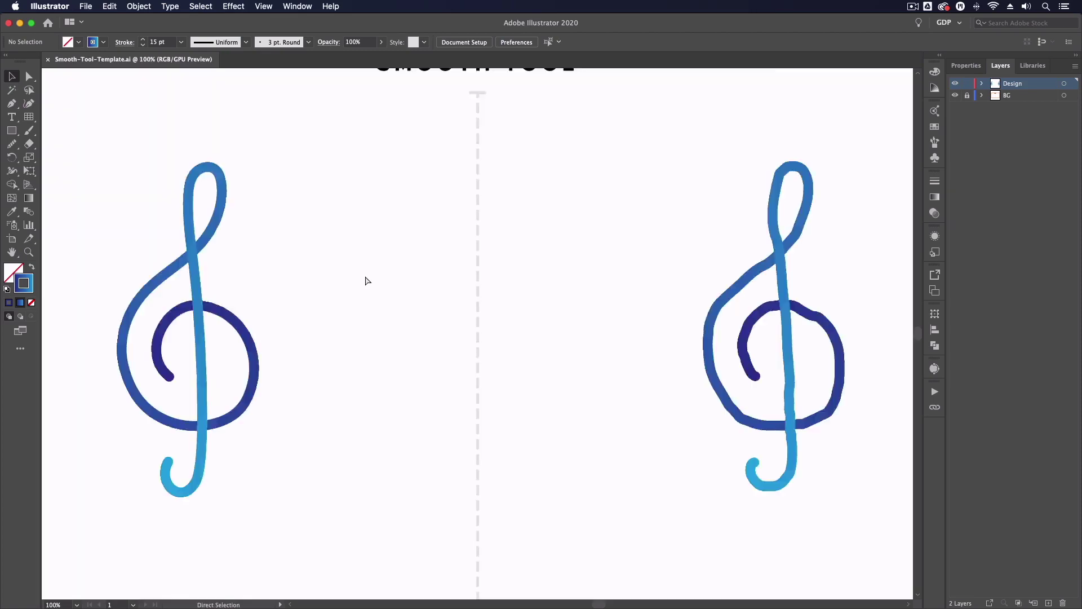
left_click_drag(655, 297, 235, 298)
key("super+minus")
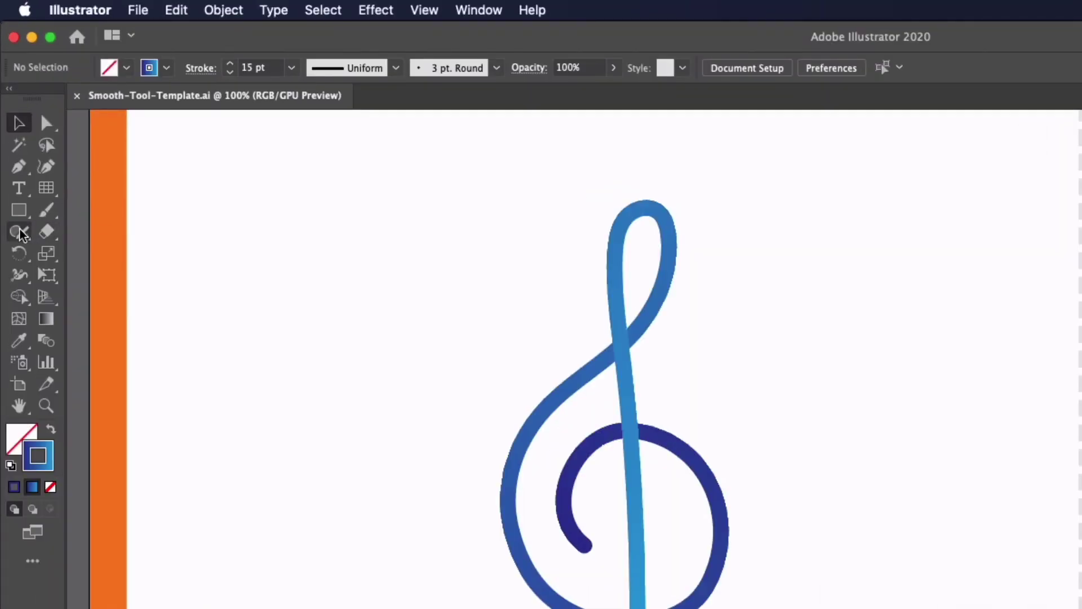
left_click(12, 144)
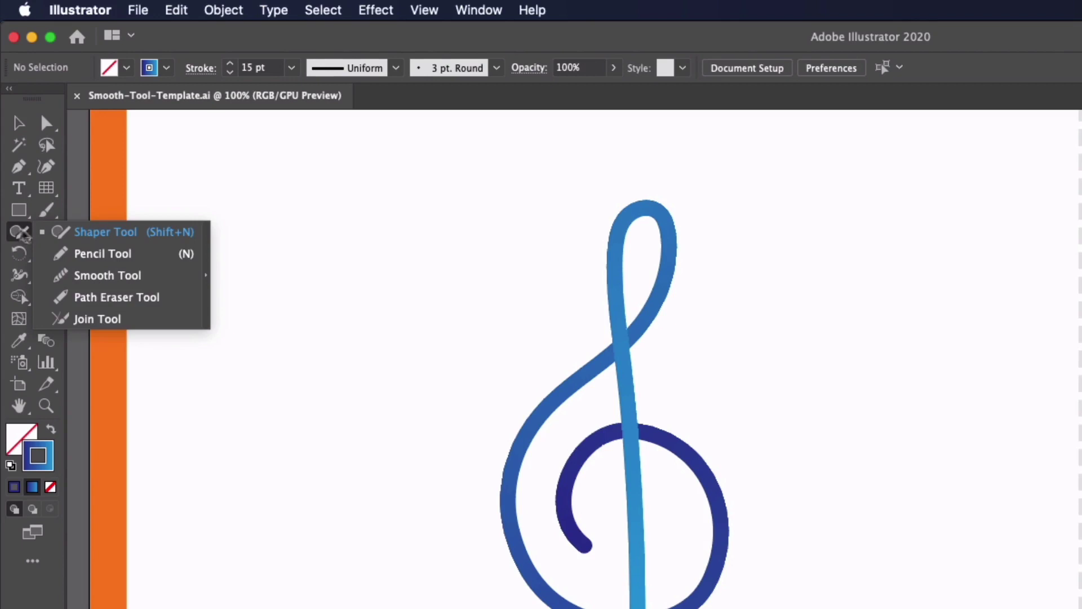
left_click(113, 275)
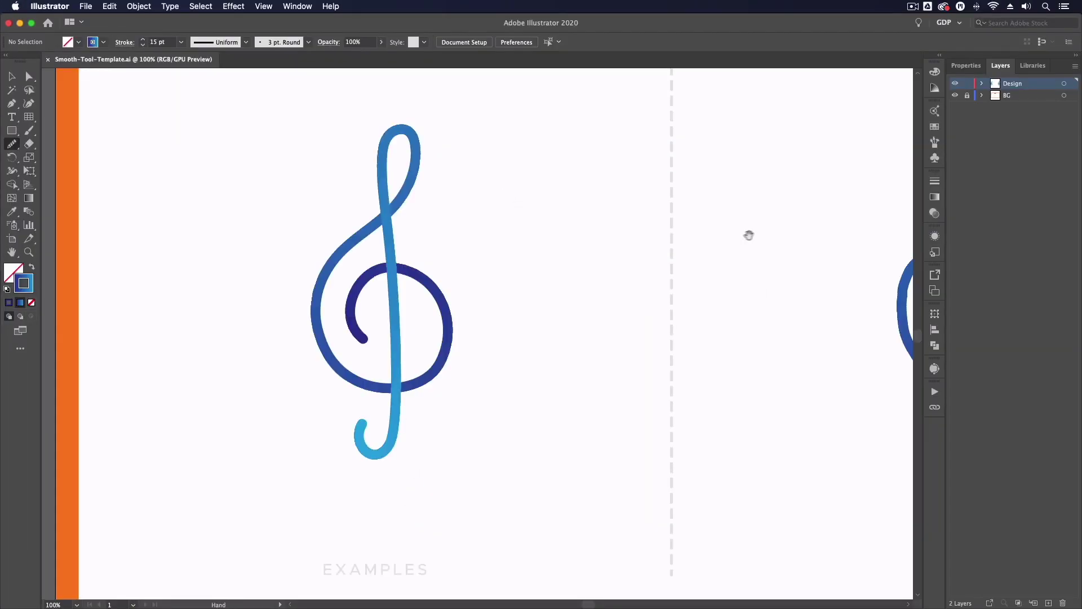
Step: Select the jagged treble clef path on the exercise side and switch back to the Smooth tool
left_click_drag(748, 234, 199, 252)
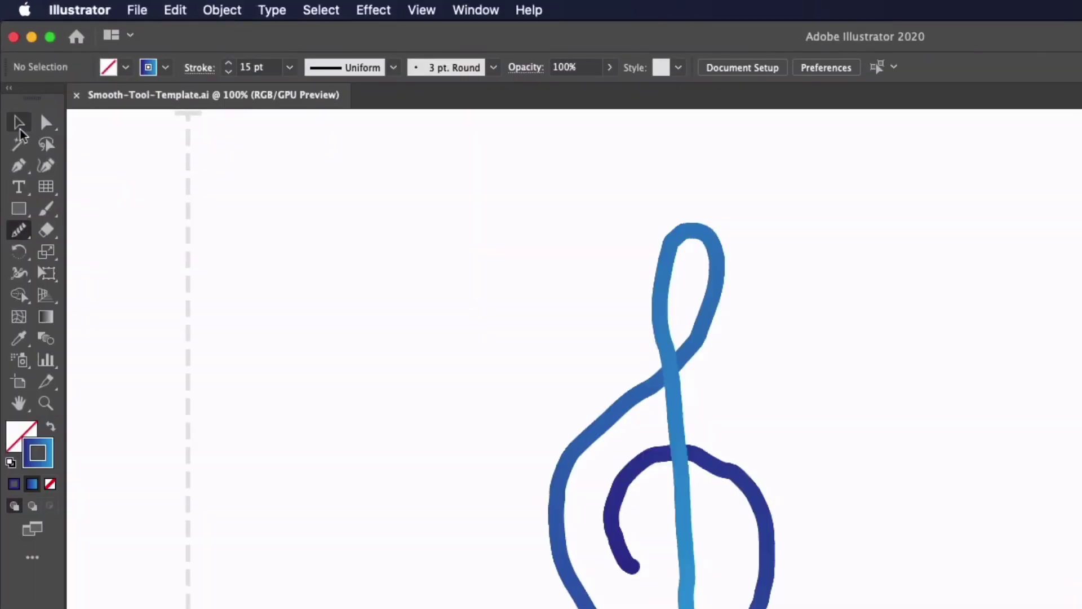
left_click(12, 76)
left_click(362, 290)
left_click(566, 446)
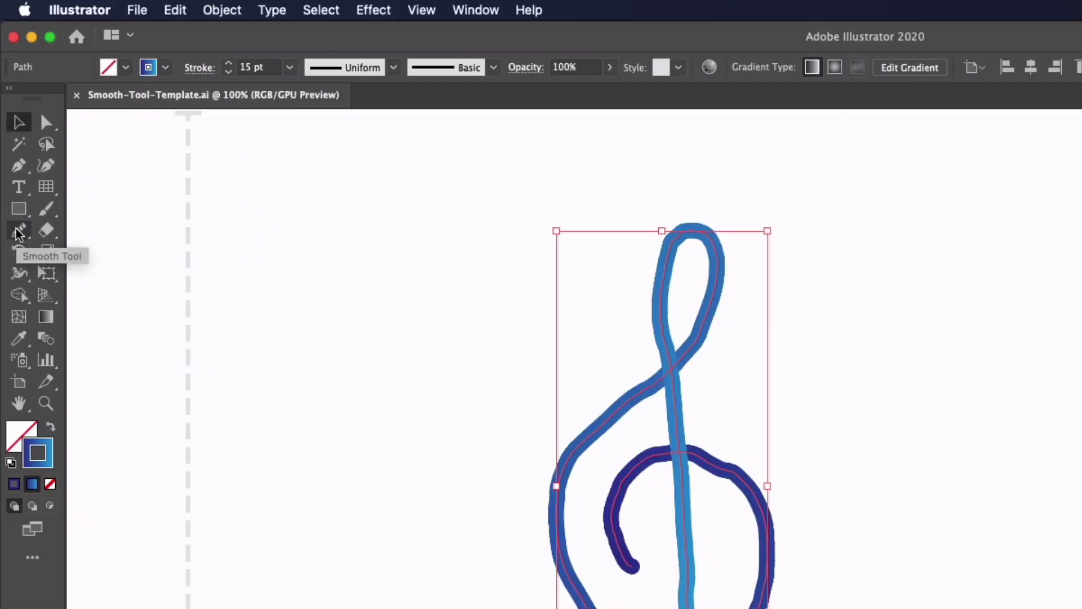
left_click(11, 230)
Step: Smooth the exercise clef with strokes along its spiral, outer curve, top loop, stem and bottom hook
key("super+equal")
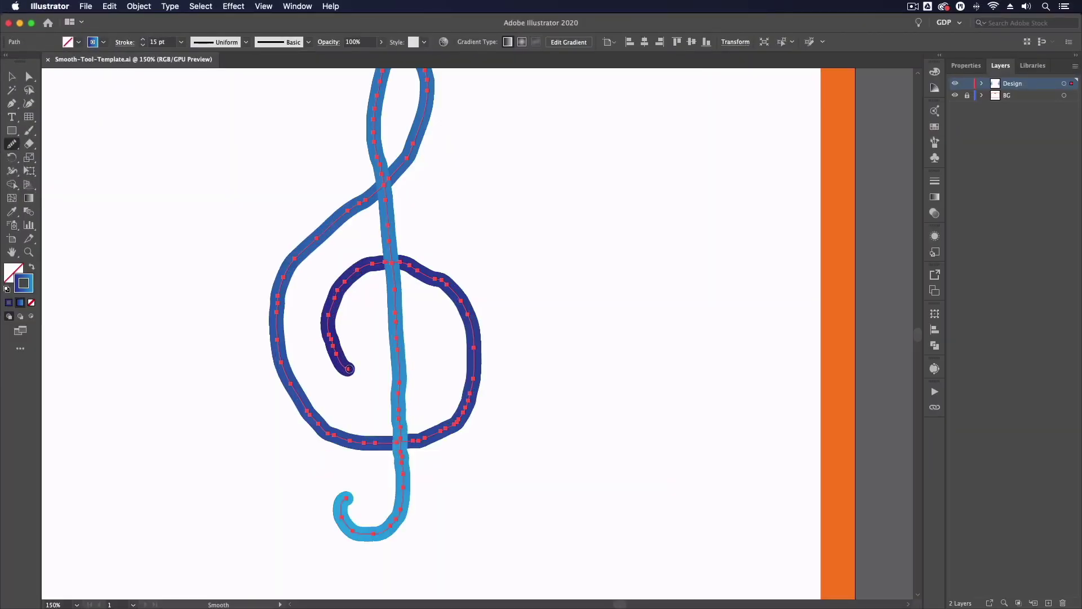
mouse_move(326, 307)
left_mouse_down()
mouse_move(328, 345)
mouse_move(346, 373)
mouse_move(326, 314)
left_mouse_up()
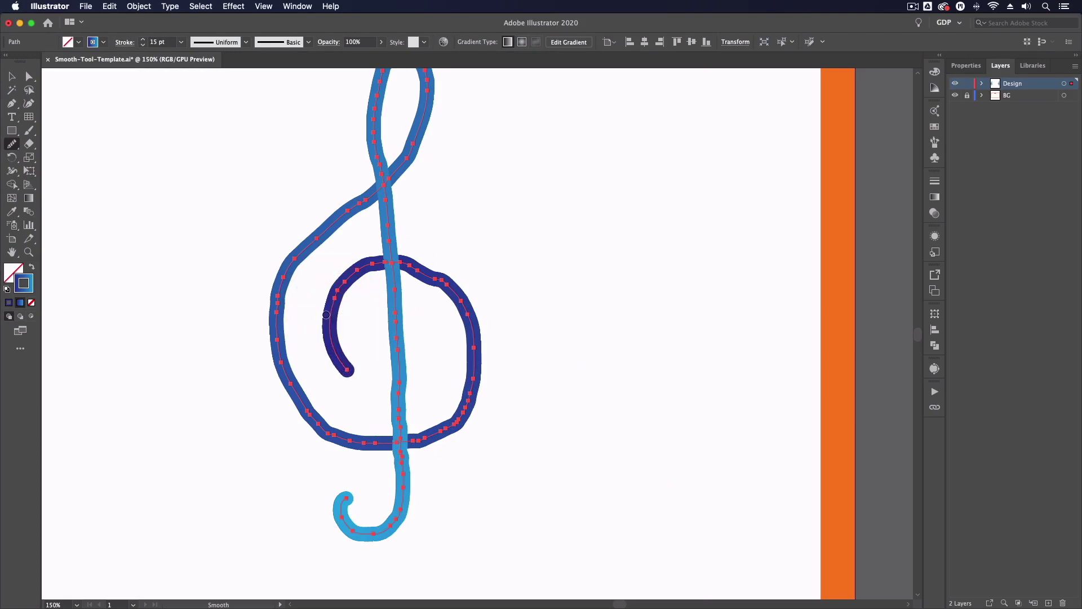
mouse_move(339, 271)
left_mouse_down()
mouse_move(416, 261)
mouse_move(401, 266)
left_mouse_up()
mouse_move(464, 294)
left_mouse_down()
mouse_move(420, 271)
mouse_move(462, 292)
mouse_move(379, 264)
mouse_move(455, 279)
mouse_move(380, 264)
left_mouse_up()
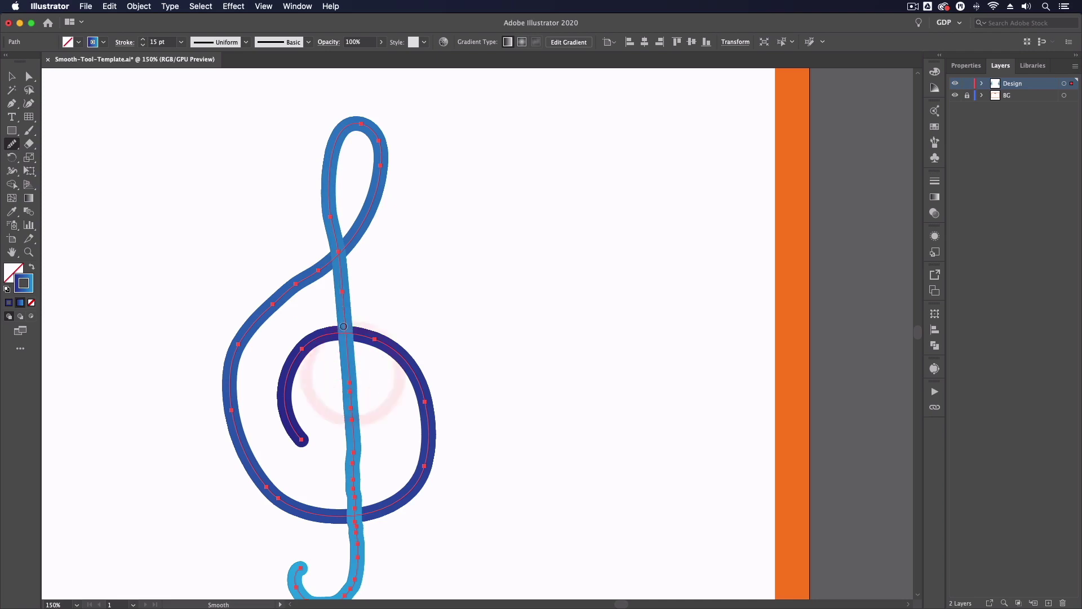
left_click_drag(350, 449, 364, 262)
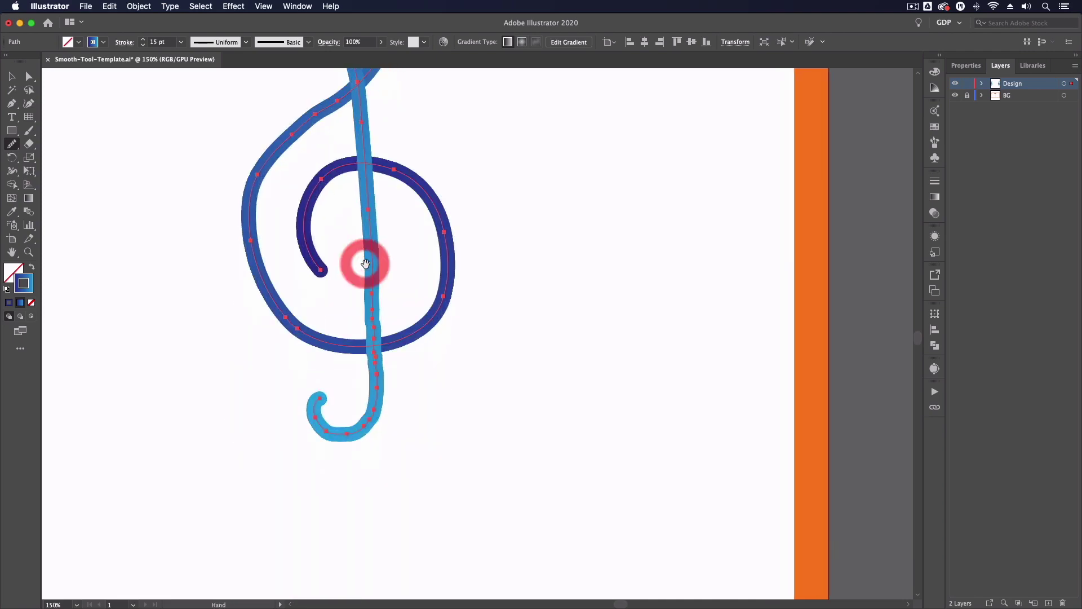
mouse_move(367, 404)
left_mouse_down()
mouse_move(339, 435)
mouse_move(314, 422)
mouse_move(317, 387)
mouse_move(309, 430)
mouse_move(379, 430)
left_mouse_up()
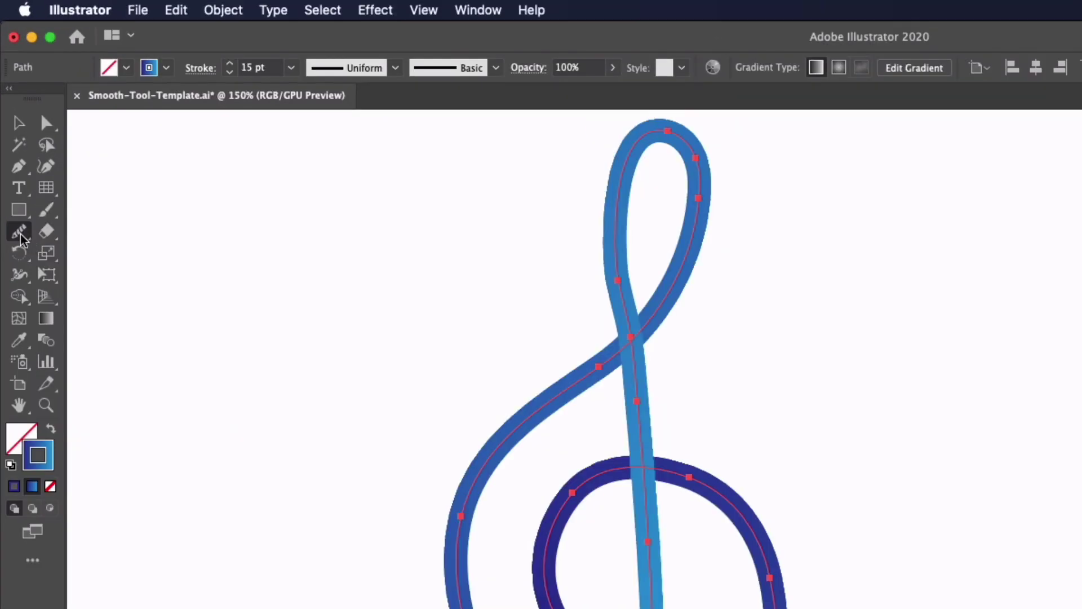
Step: Set the Smooth tool's fidelity to the maximum Smooth end and apply it
double_click(20, 235)
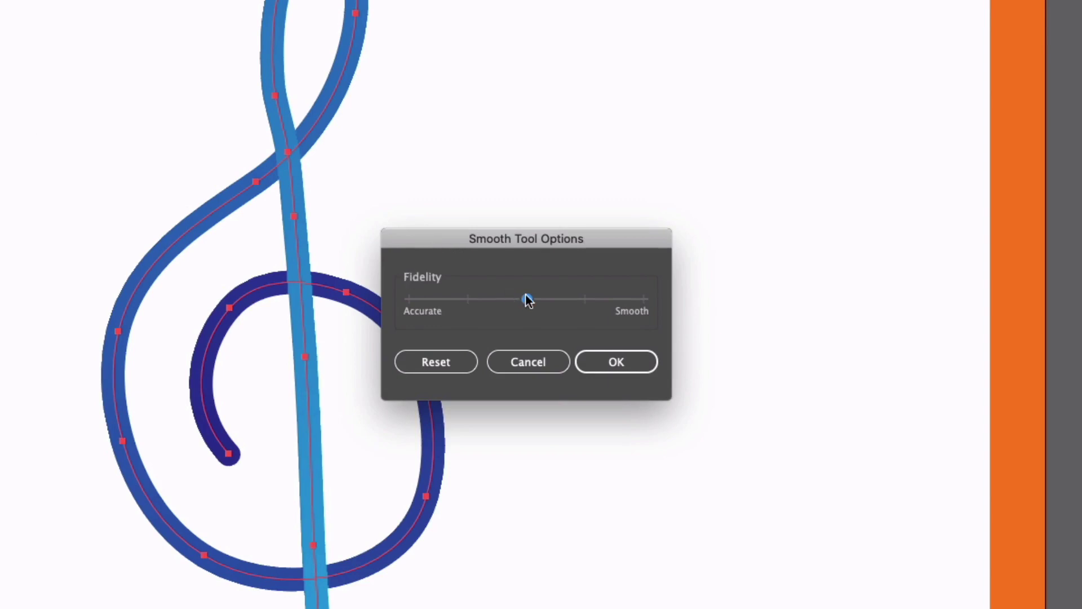
left_click(642, 298)
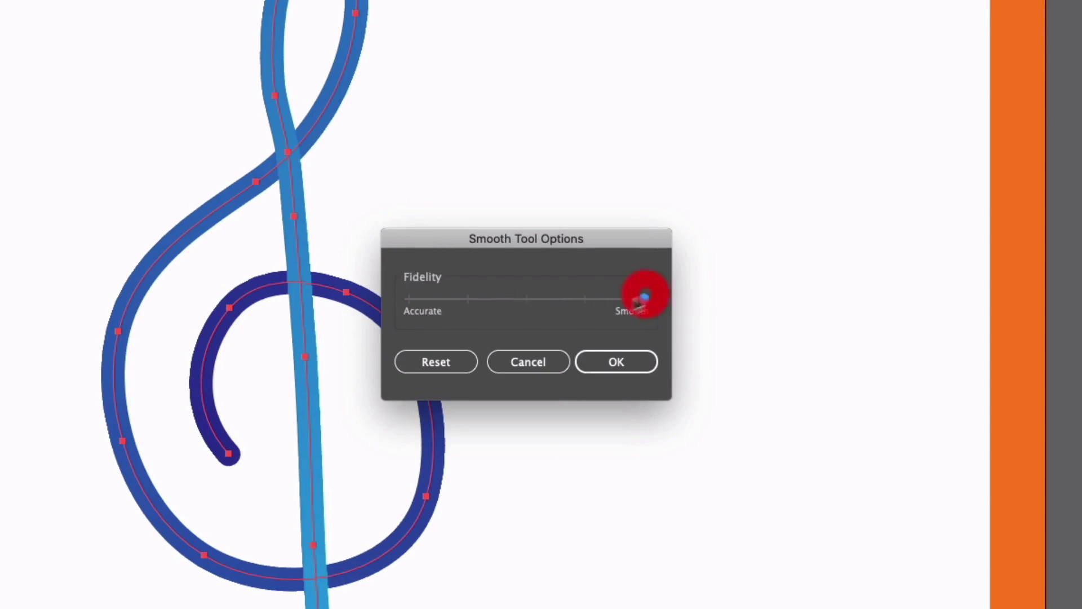
left_click(616, 362)
Step: Retrace the exercise clef's spiral, outer curve, stem and bottom hook with the Smooth tool to even out the remaining bumps
left_click(298, 260)
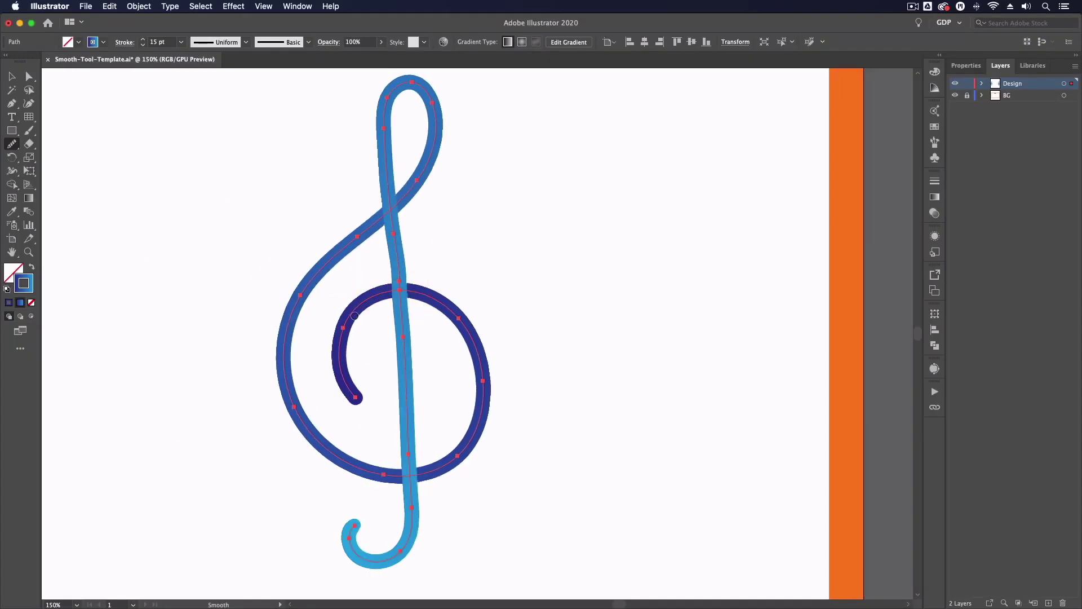
left_click(402, 290)
left_click_drag(416, 296, 481, 372)
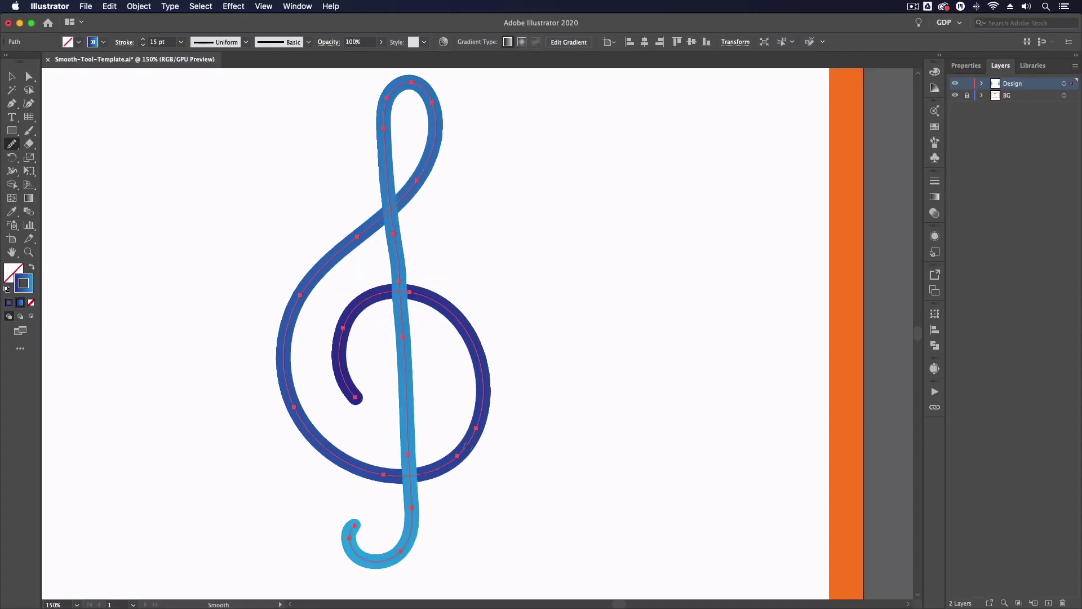
mouse_move(466, 446)
left_mouse_down()
mouse_move(425, 476)
mouse_move(309, 458)
mouse_move(392, 103)
mouse_move(396, 227)
left_mouse_up()
left_click_drag(386, 144, 406, 389)
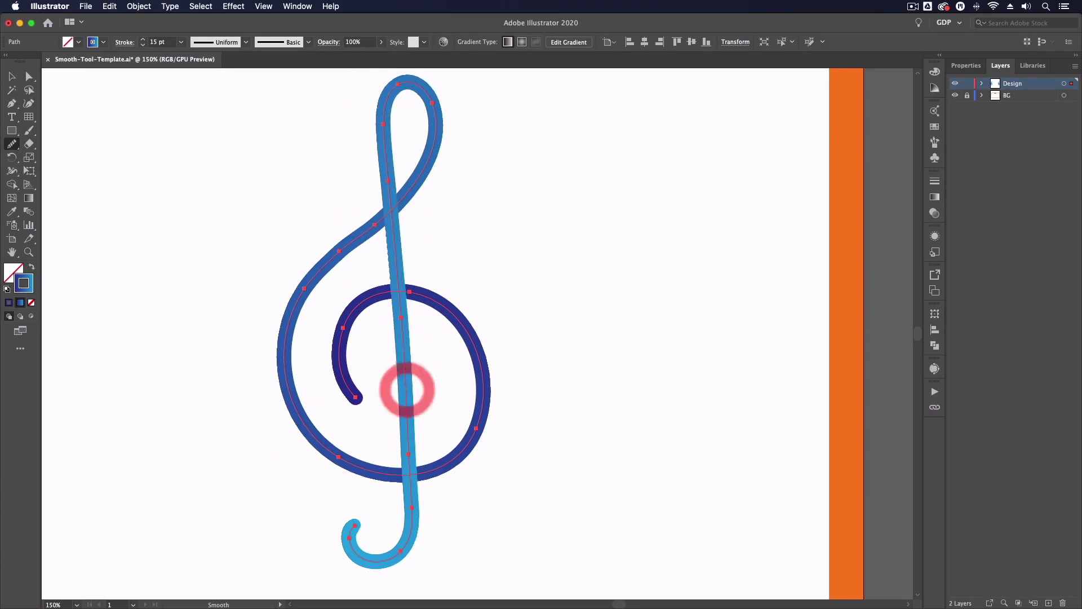
mouse_move(409, 467)
left_mouse_down()
mouse_move(413, 502)
mouse_move(387, 578)
mouse_move(385, 547)
mouse_move(358, 525)
mouse_move(349, 566)
mouse_move(352, 545)
mouse_move(398, 561)
left_mouse_up()
scroll(345, 315, "down", 3)
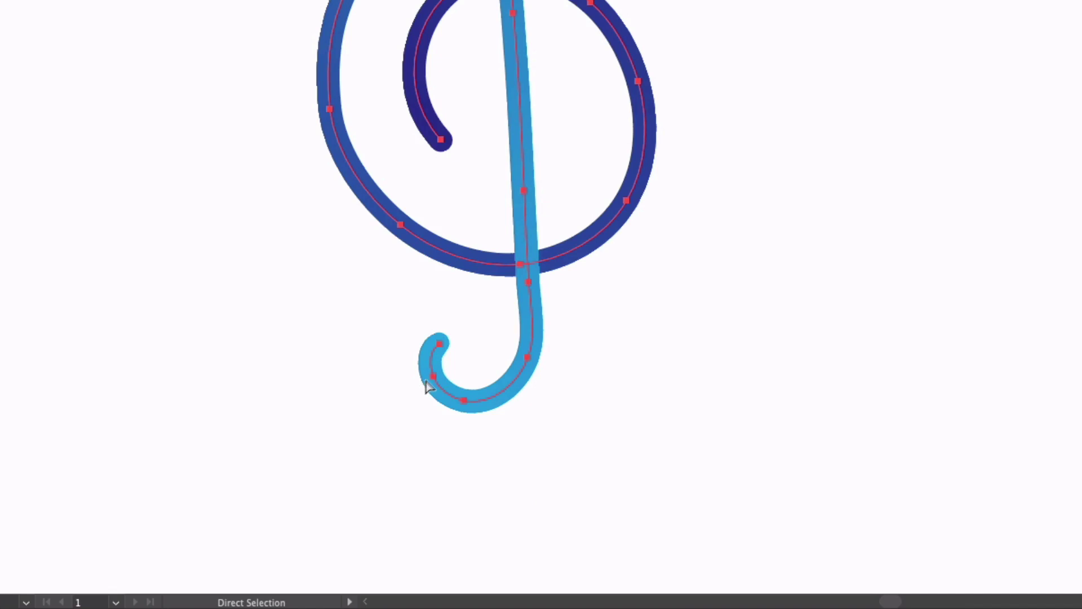
Step: Remove the extra anchor point in the exercise clef's bottom hook, reshape the hook into a rounder curve and deselect the path
left_click(431, 376)
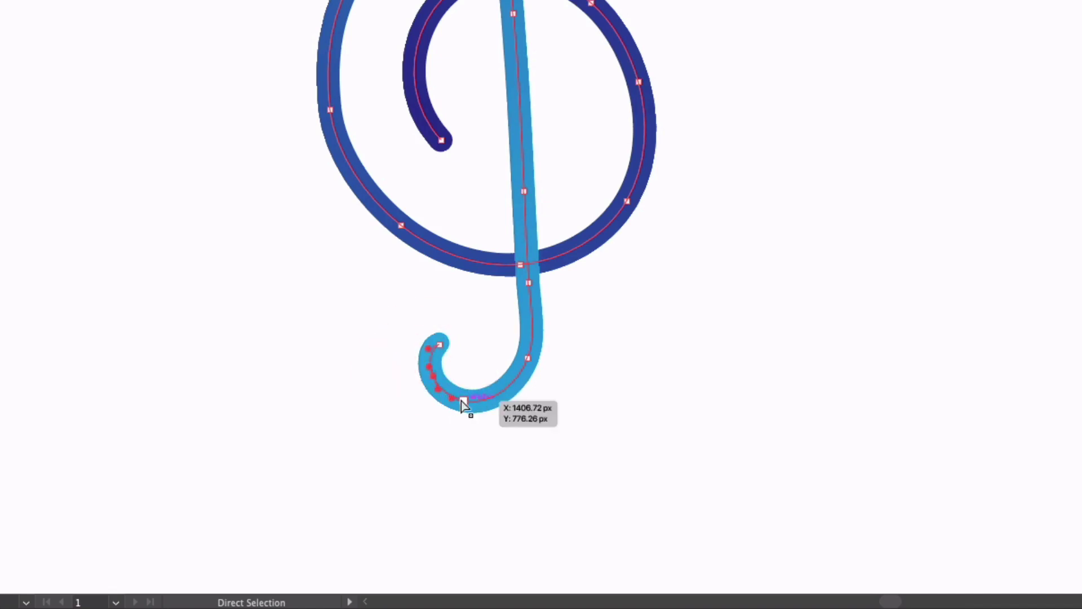
left_click_drag(462, 405, 462, 405)
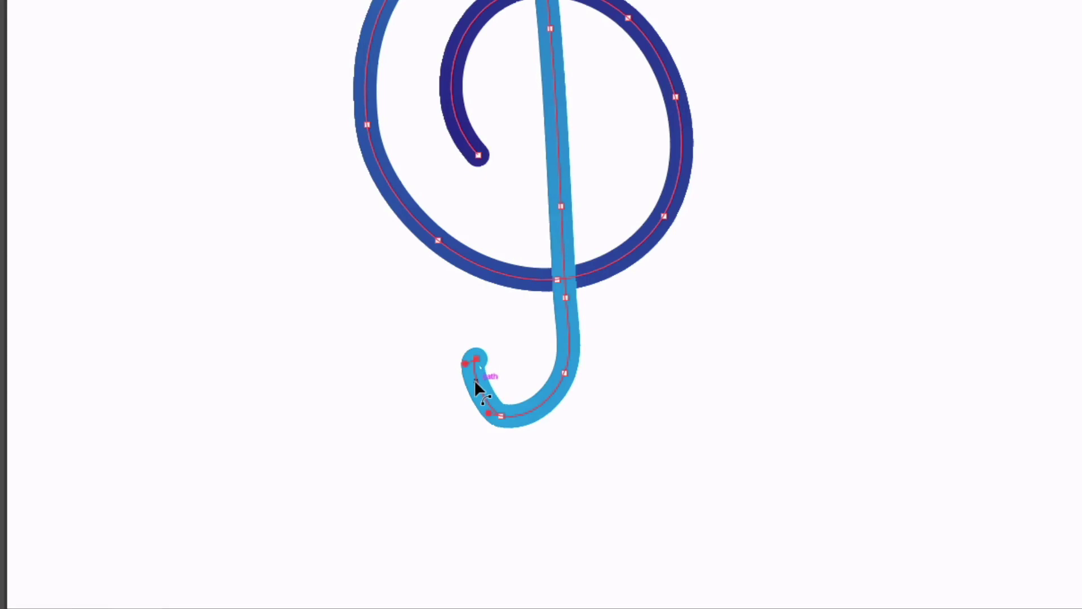
left_click_drag(476, 389, 550, 456)
left_click(564, 373)
left_click_drag(447, 377, 445, 425)
key("super+shift+a")
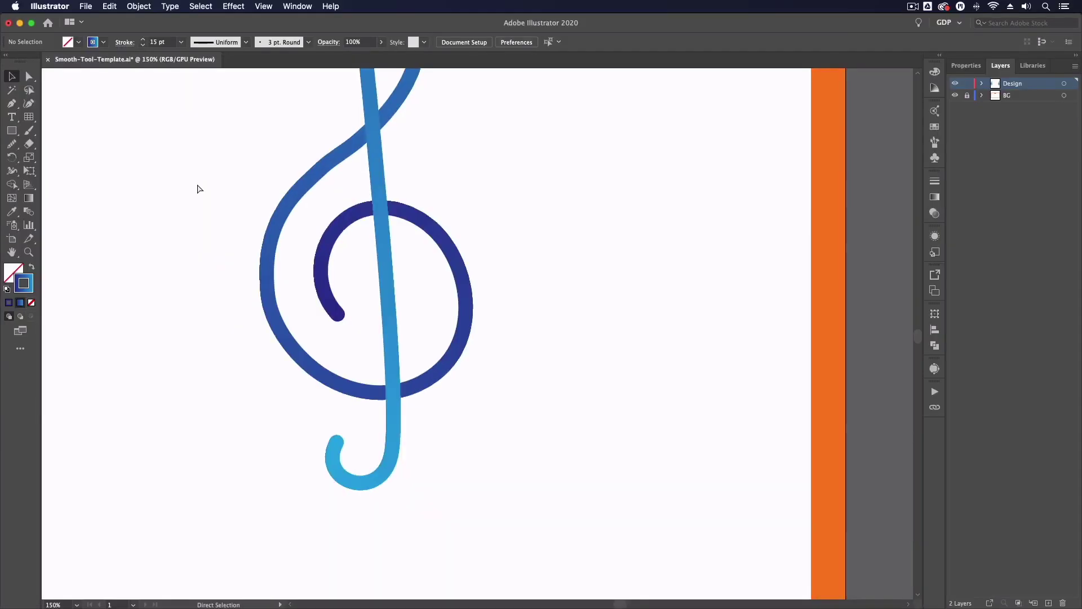
key("super+0")
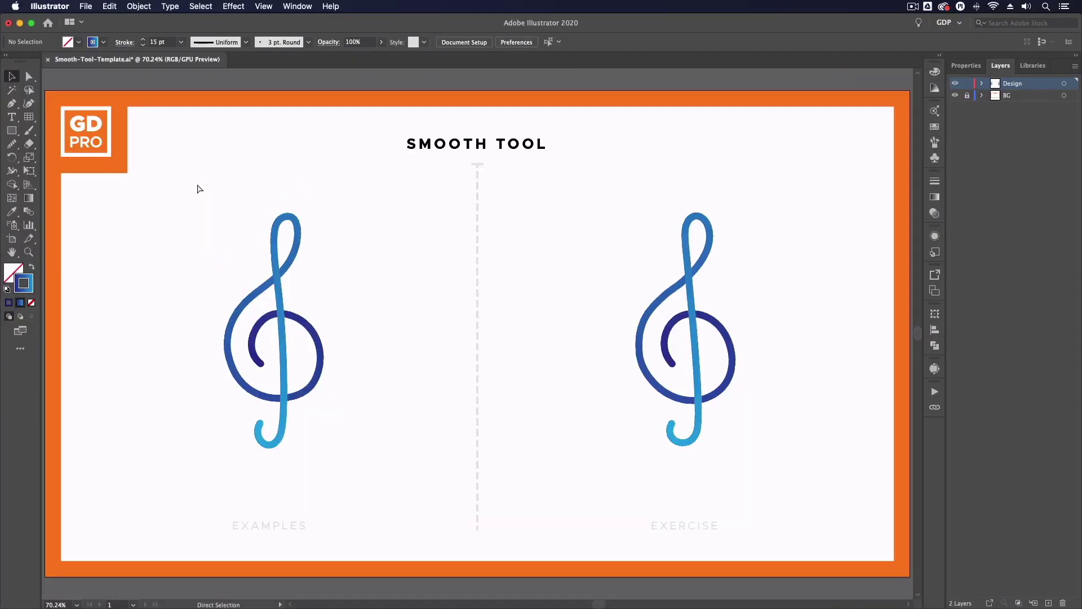